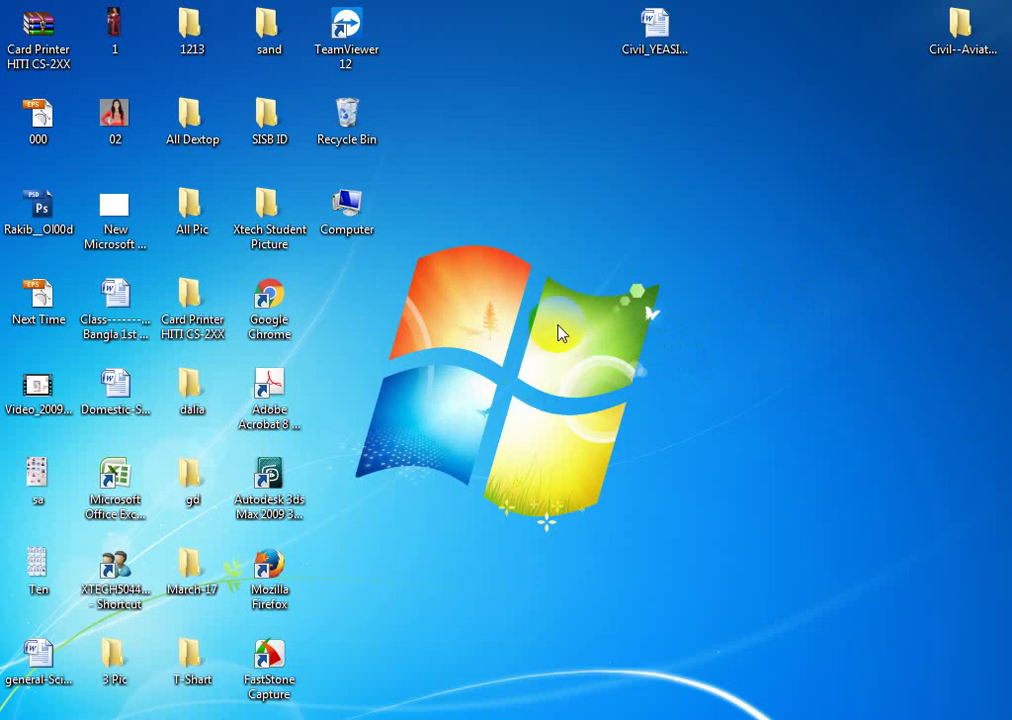
Refresh the Windows desktop twice from its right-click menu.
right_click(652, 354)
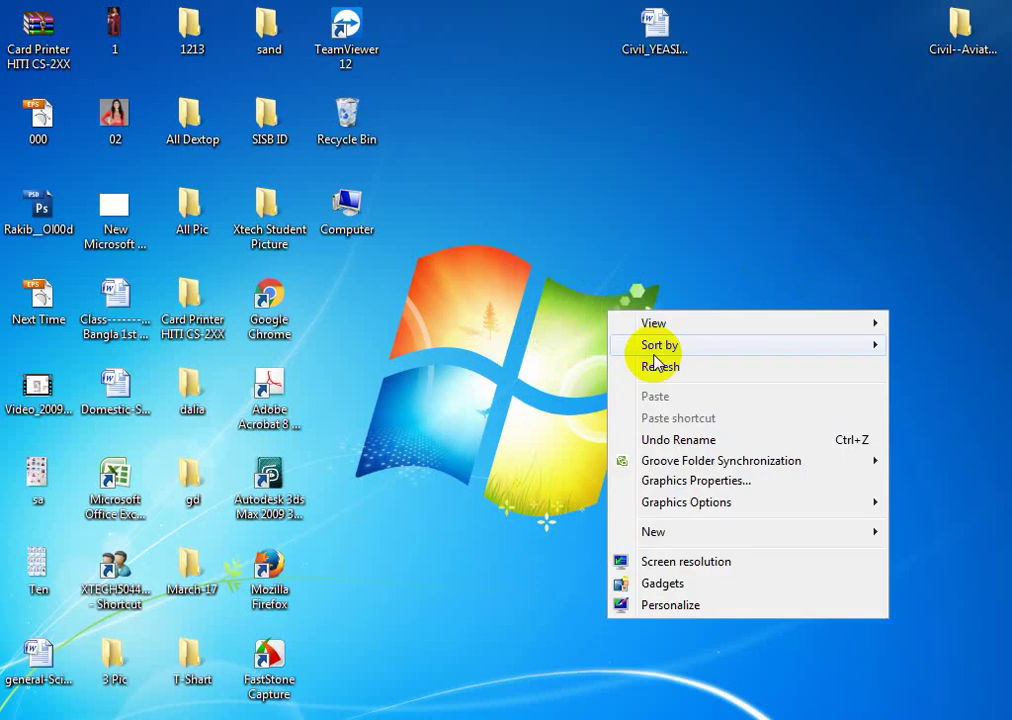
click(660, 363)
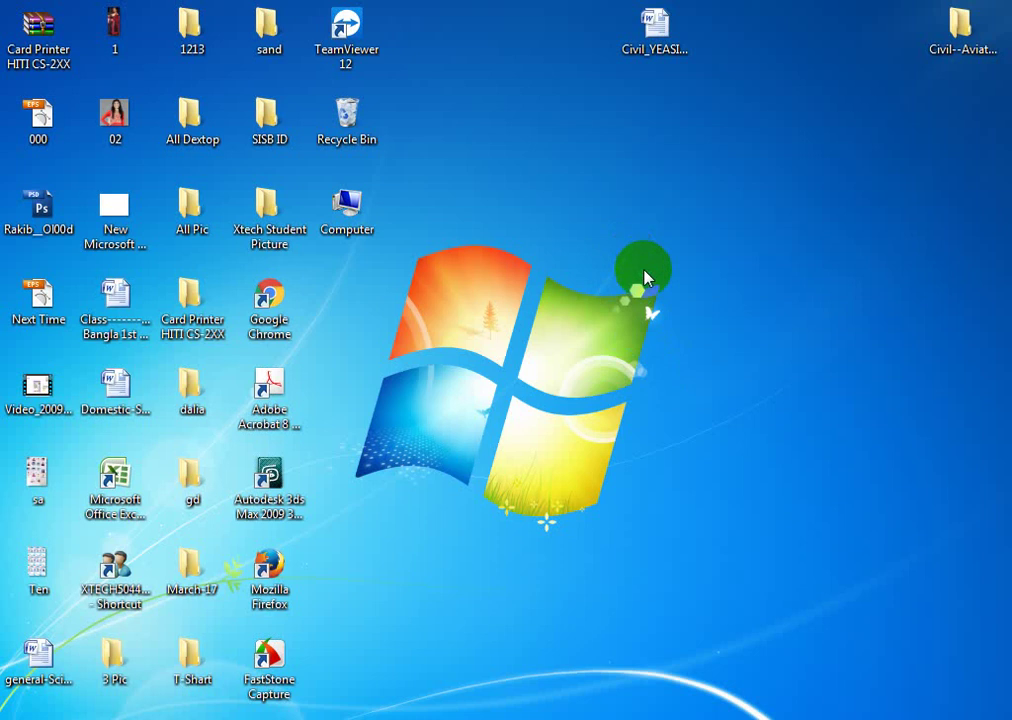
right_click(632, 262)
click(662, 309)
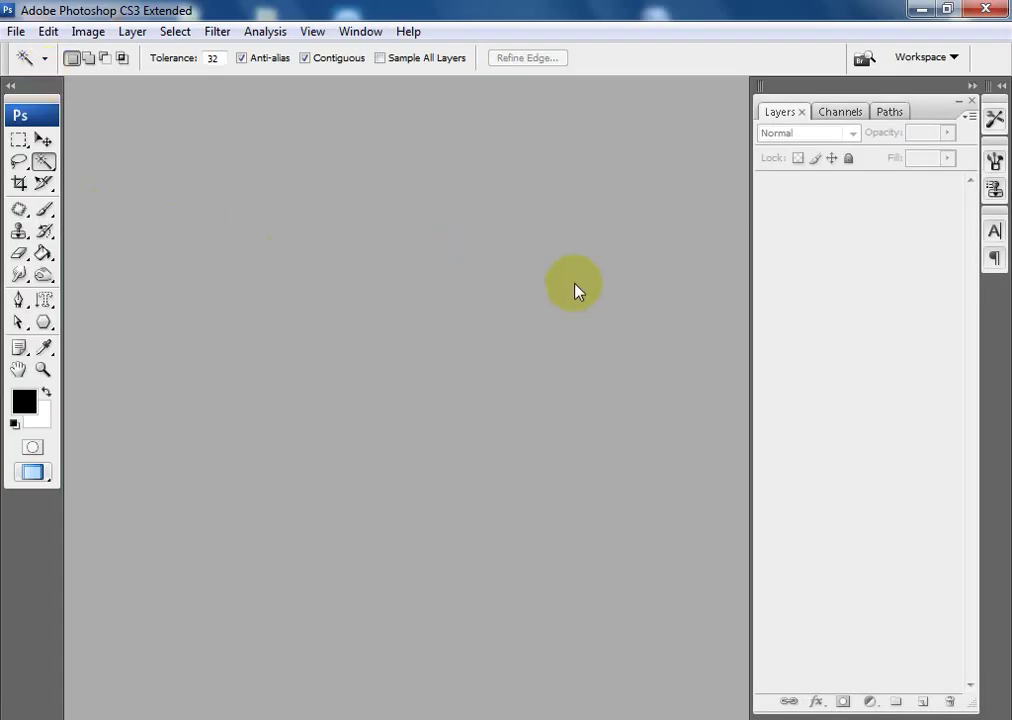
Open the T-shirt outline image 1.png from the T-Shart folder.
click(16, 31)
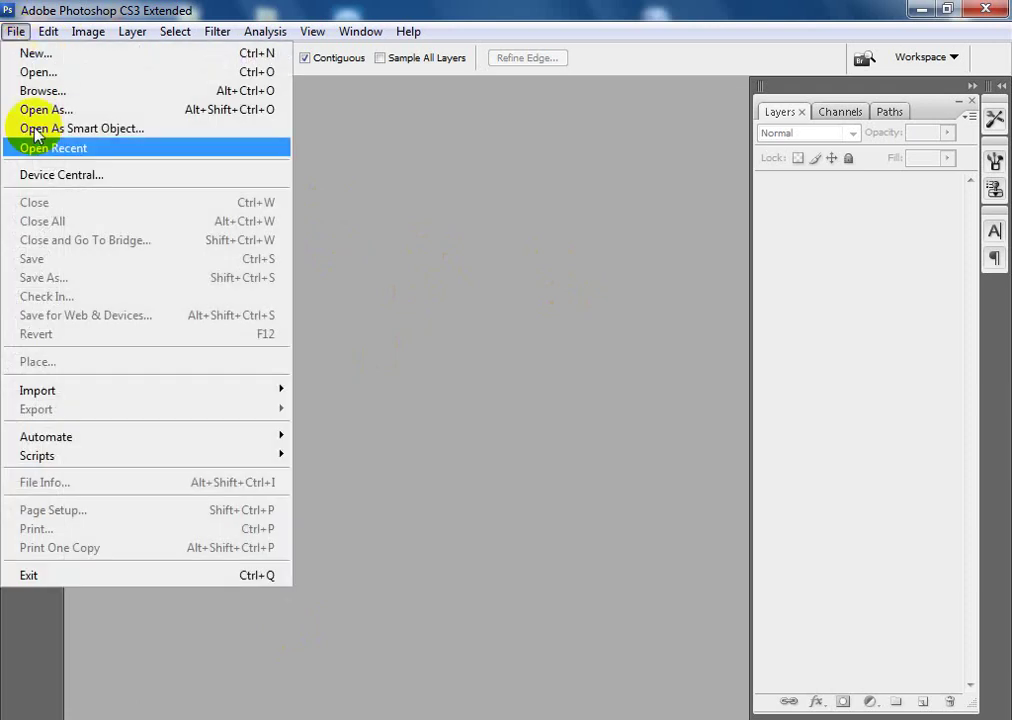
click(48, 73)
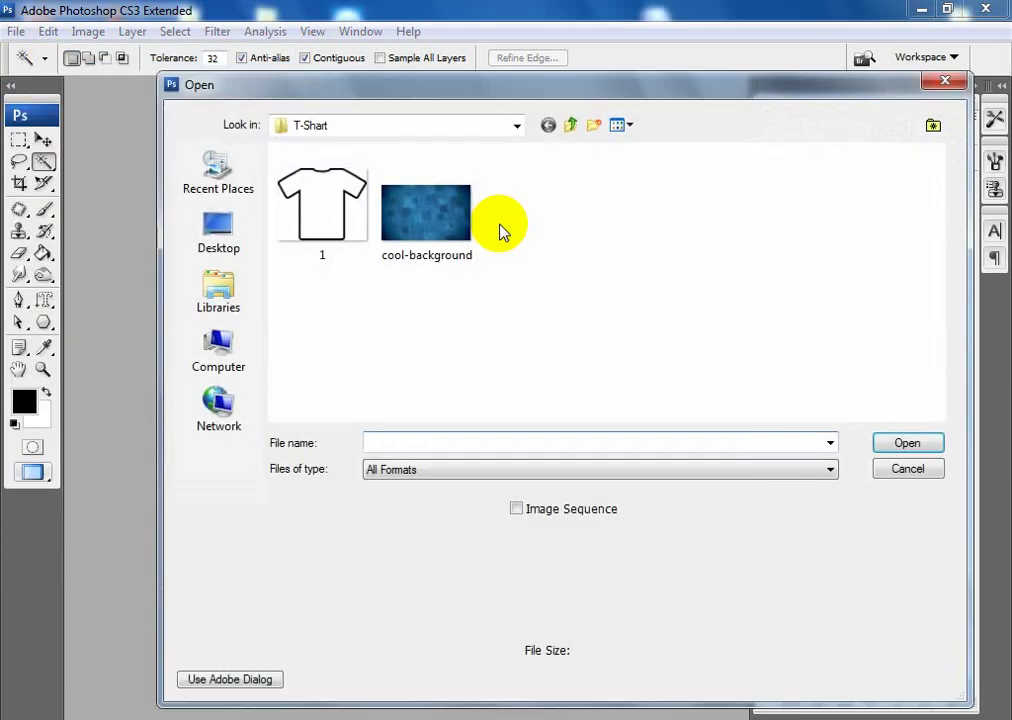
click(338, 214)
click(900, 442)
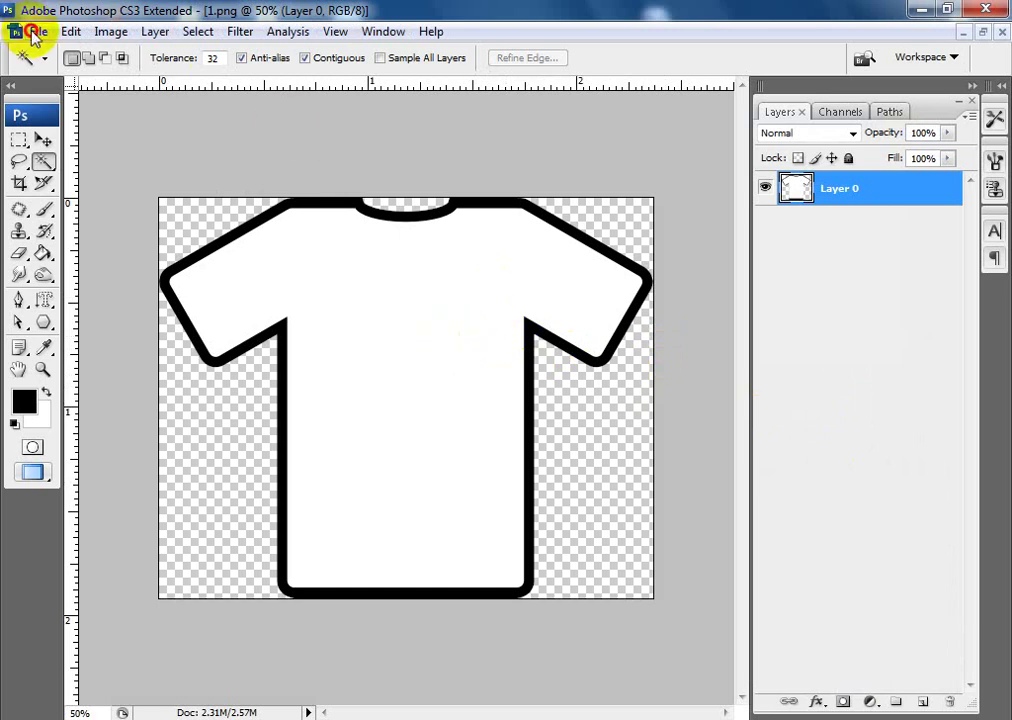
Open cool-background.jpg from the T-Shart folder as a second document.
click(33, 35)
click(60, 73)
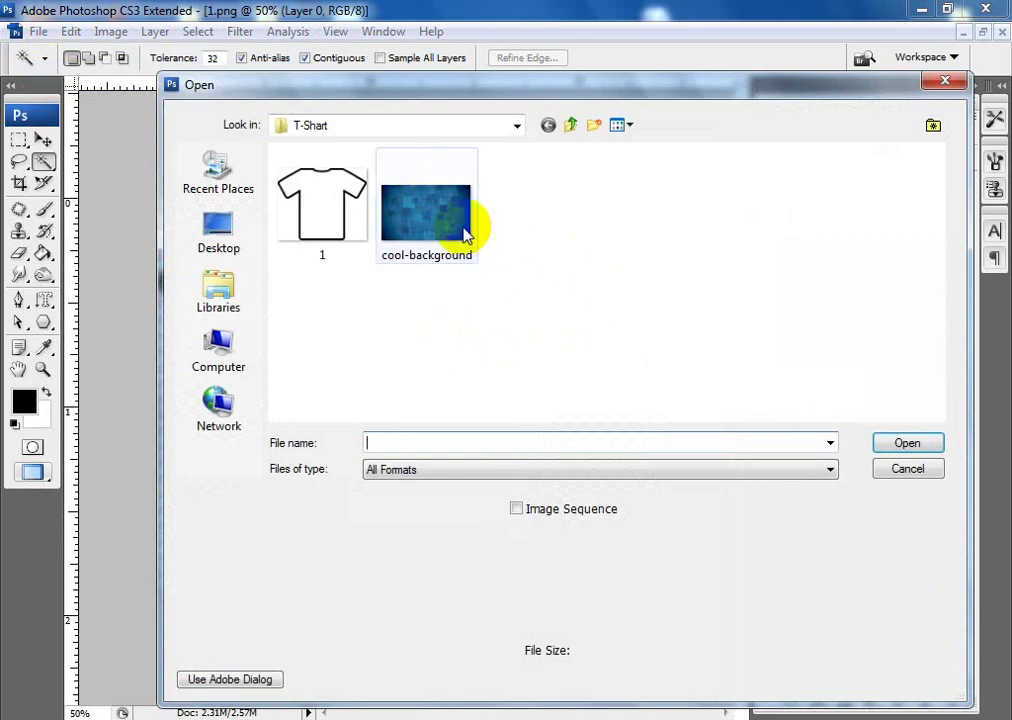
click(463, 222)
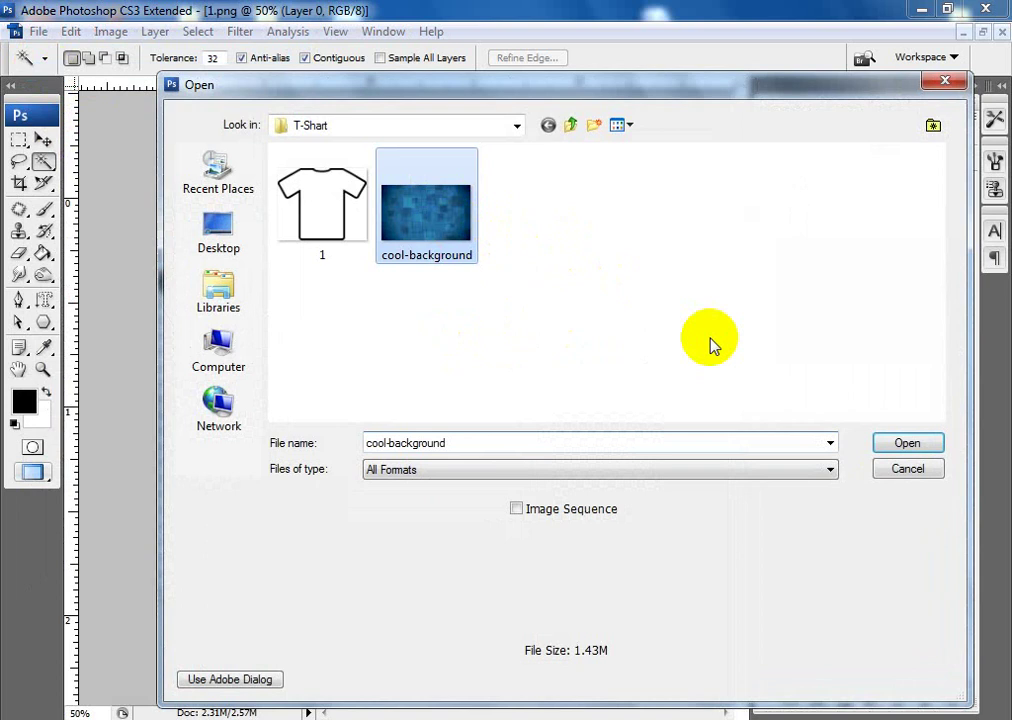
click(892, 440)
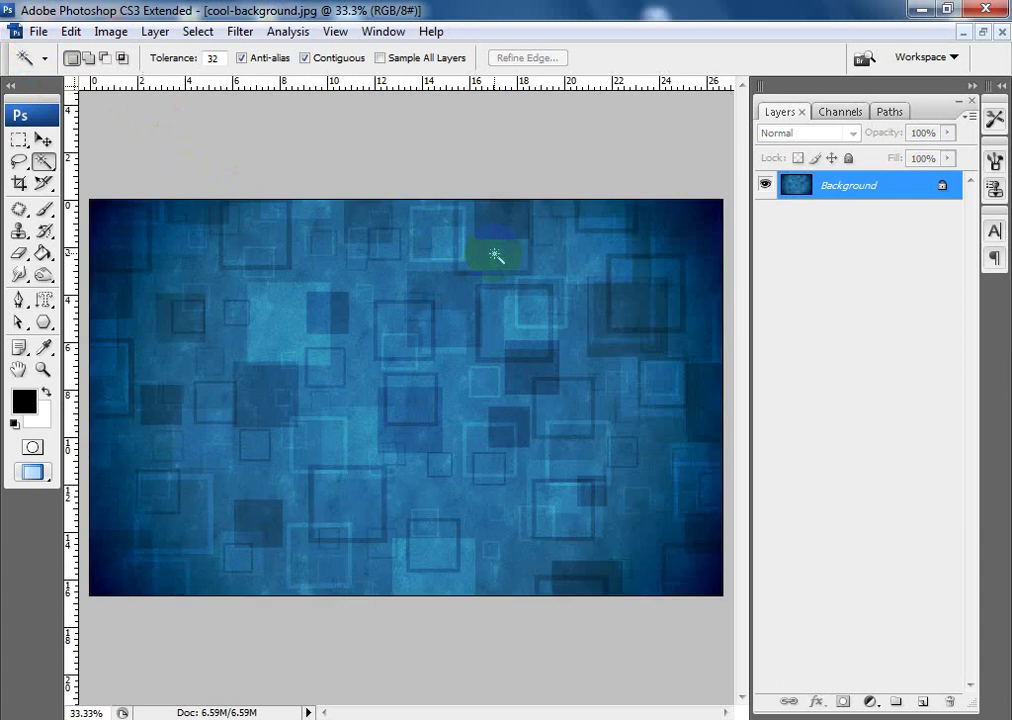
Cycle back to standard screen mode and move cool-background aside, bringing 1.png to the front.
key(f)
key(f)
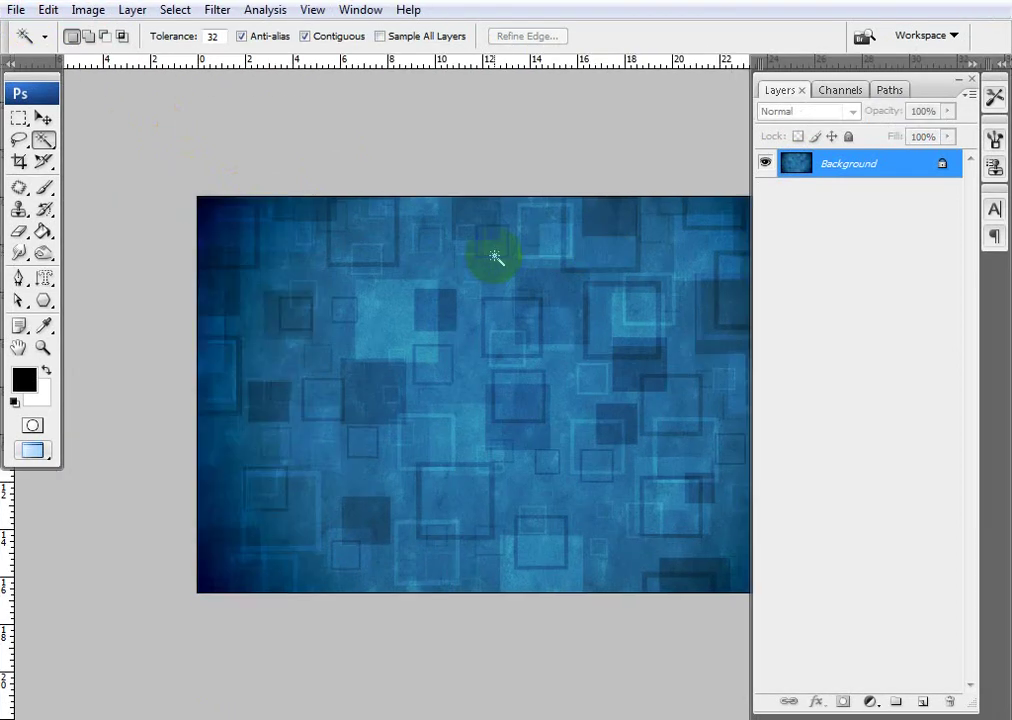
key(f)
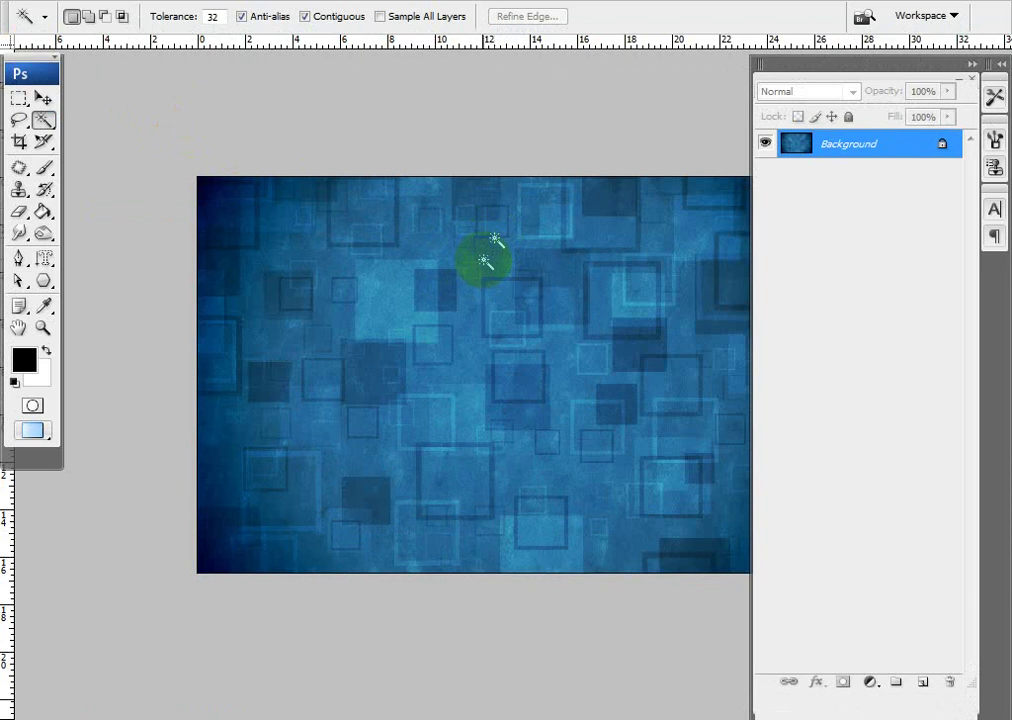
key(f)
key(f)
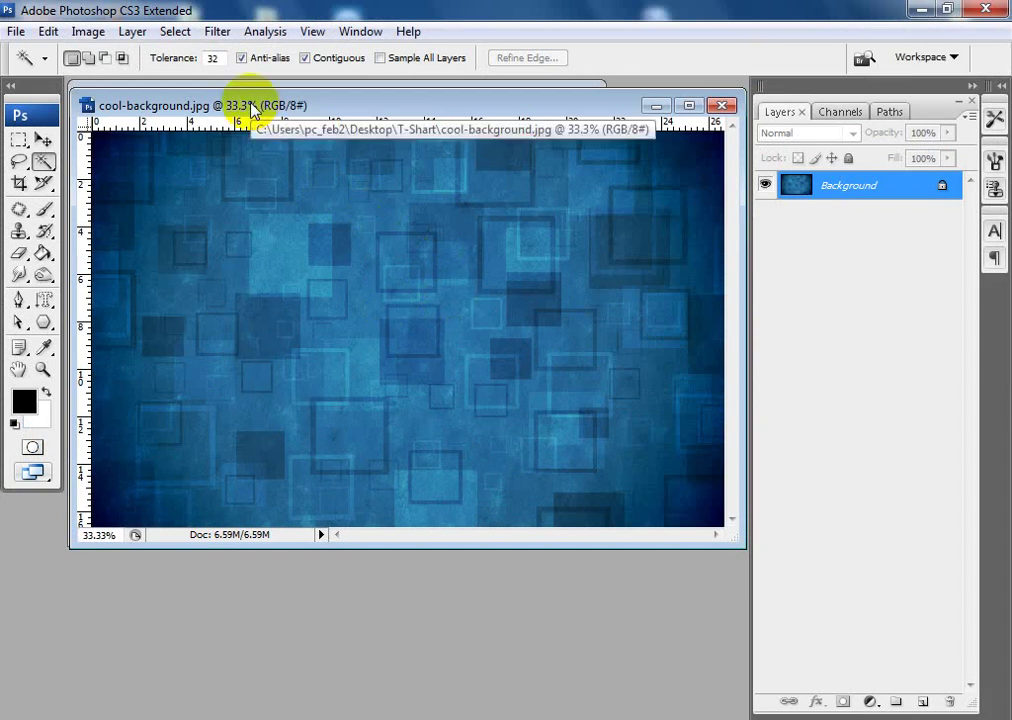
mouse_move(250, 105)
mouse_down()
mouse_move(261, 139)
mouse_move(547, 277)
mouse_move(579, 218)
mouse_up()
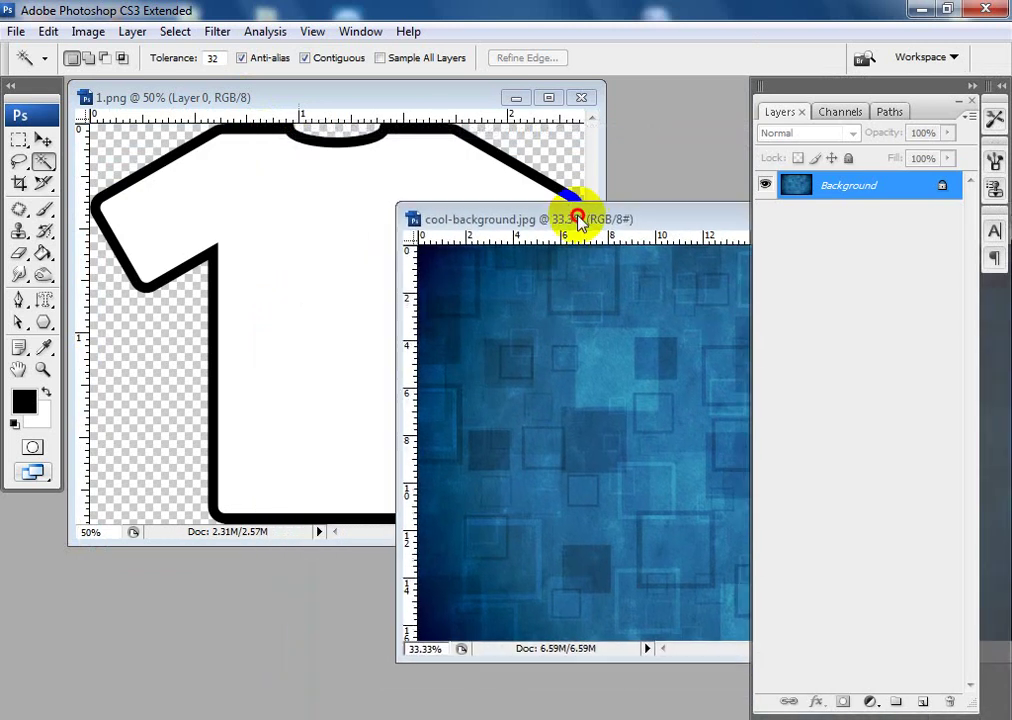
click(327, 291)
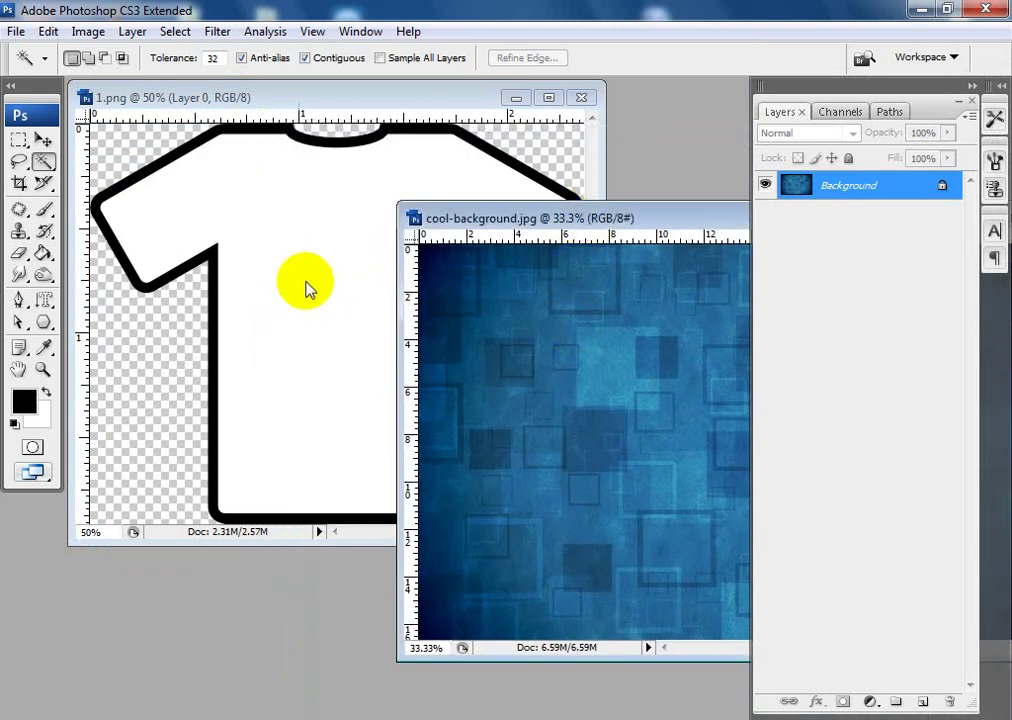
click(408, 114)
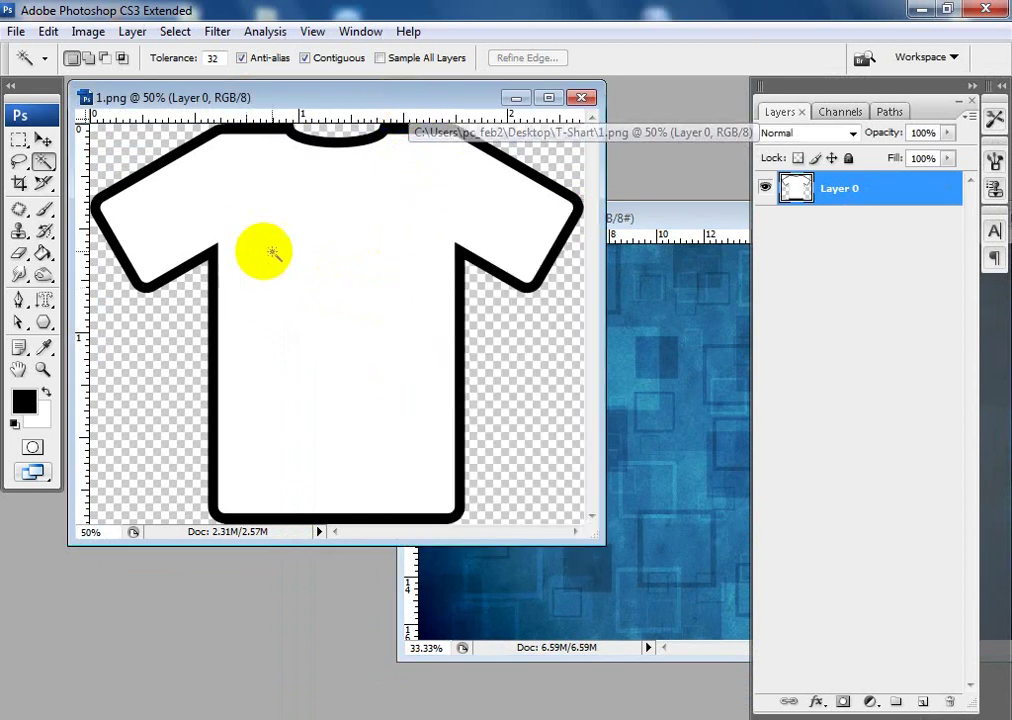
Select the white interior of the T-shirt in 1.png with the Magic Wand tool.
click(322, 230)
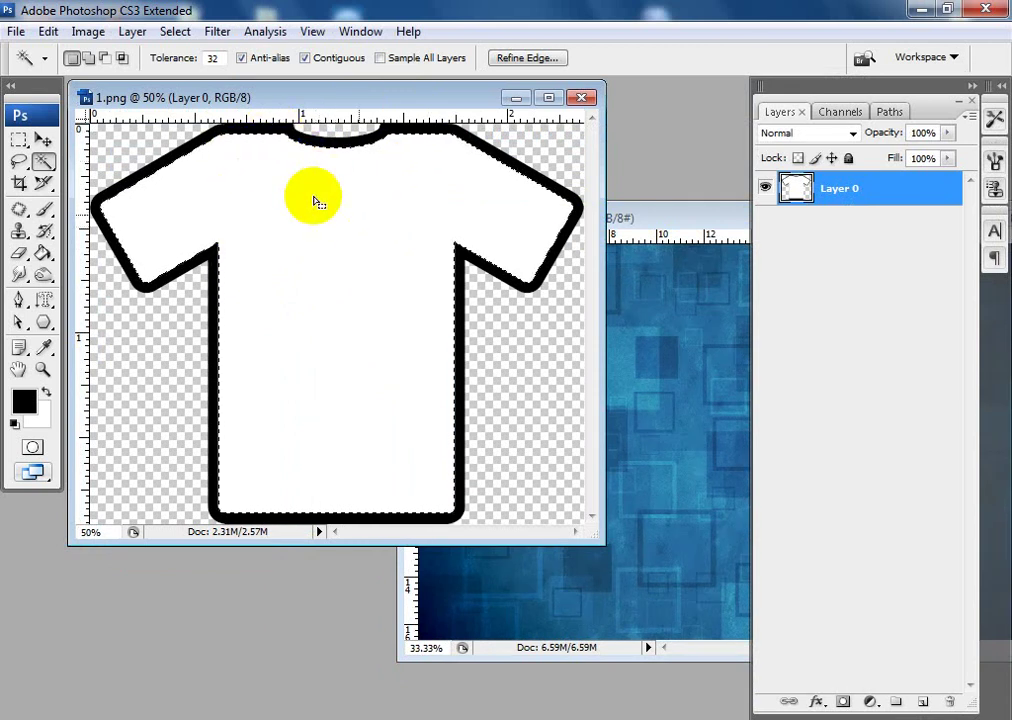
click(45, 164)
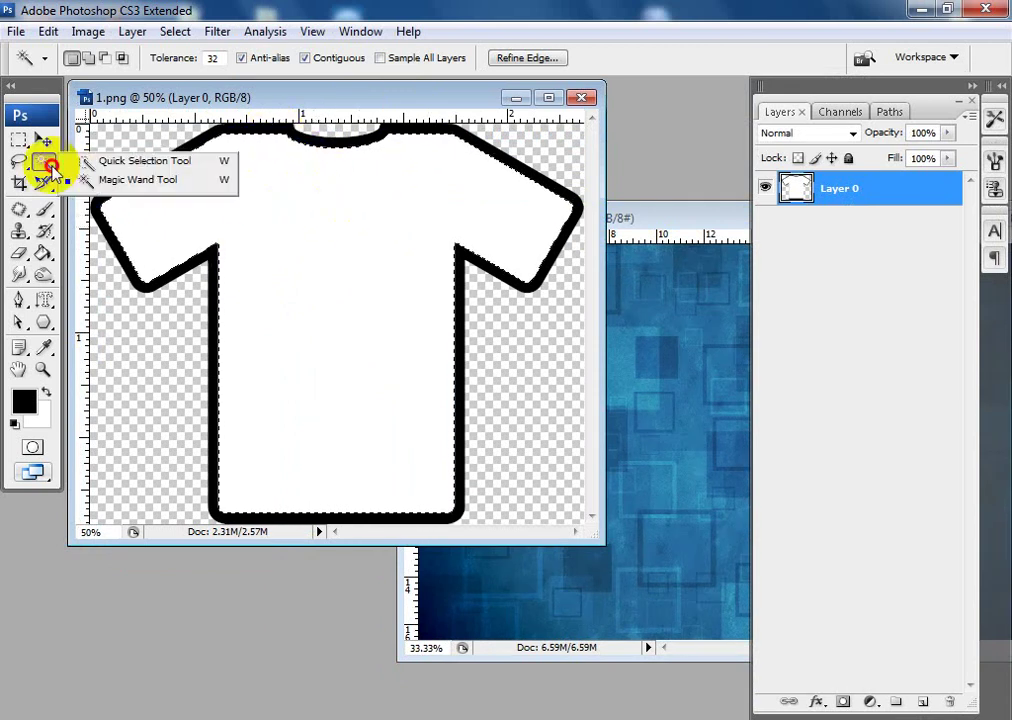
drag(48, 168, 72, 180)
click(93, 181)
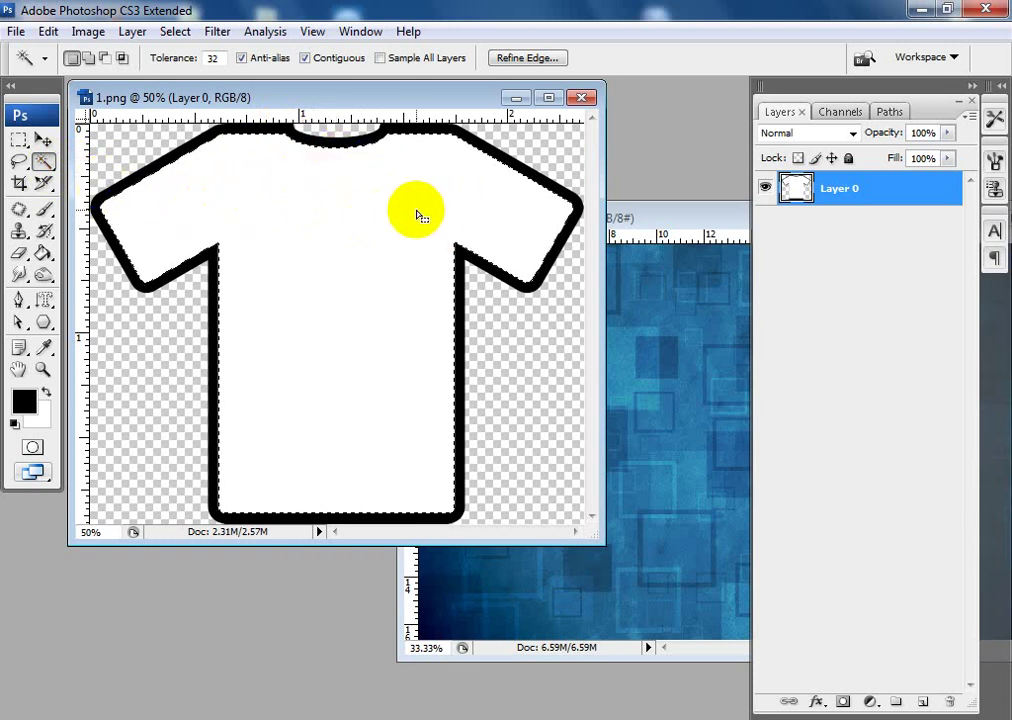
Select all of cool-background.jpg and copy it with Edit > Copy.
click(658, 220)
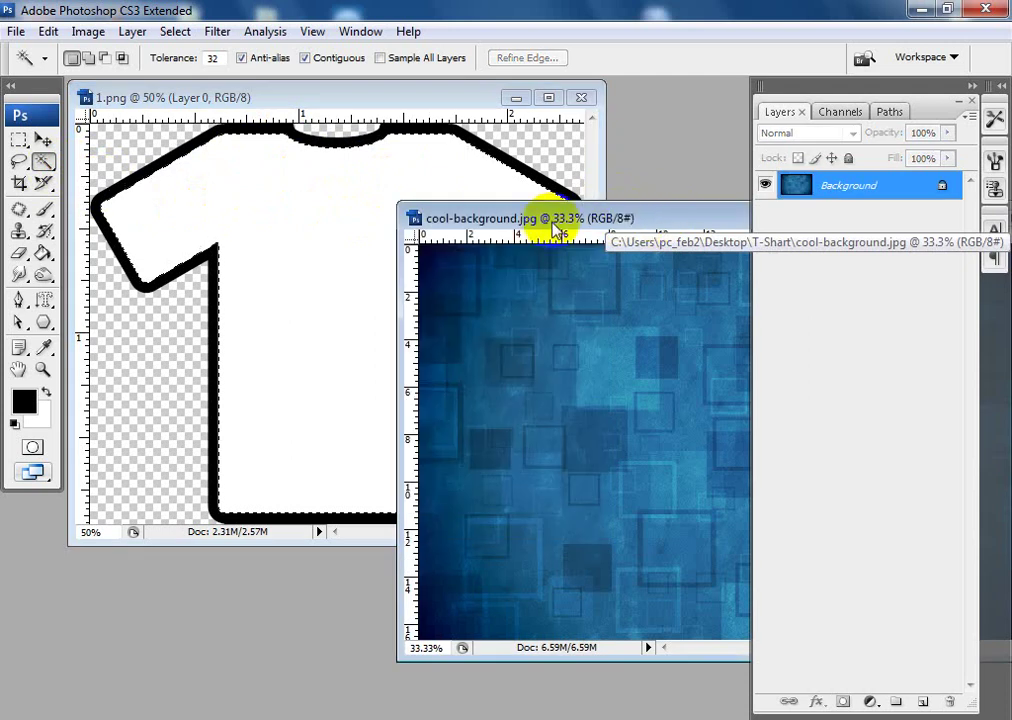
key(ctrl+a)
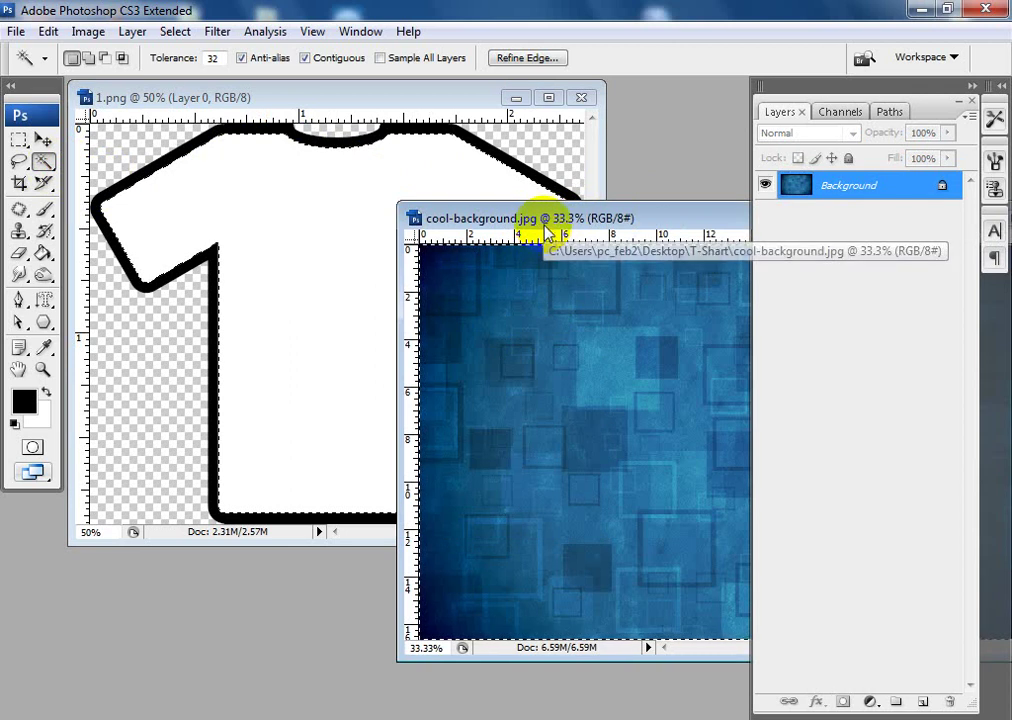
click(49, 36)
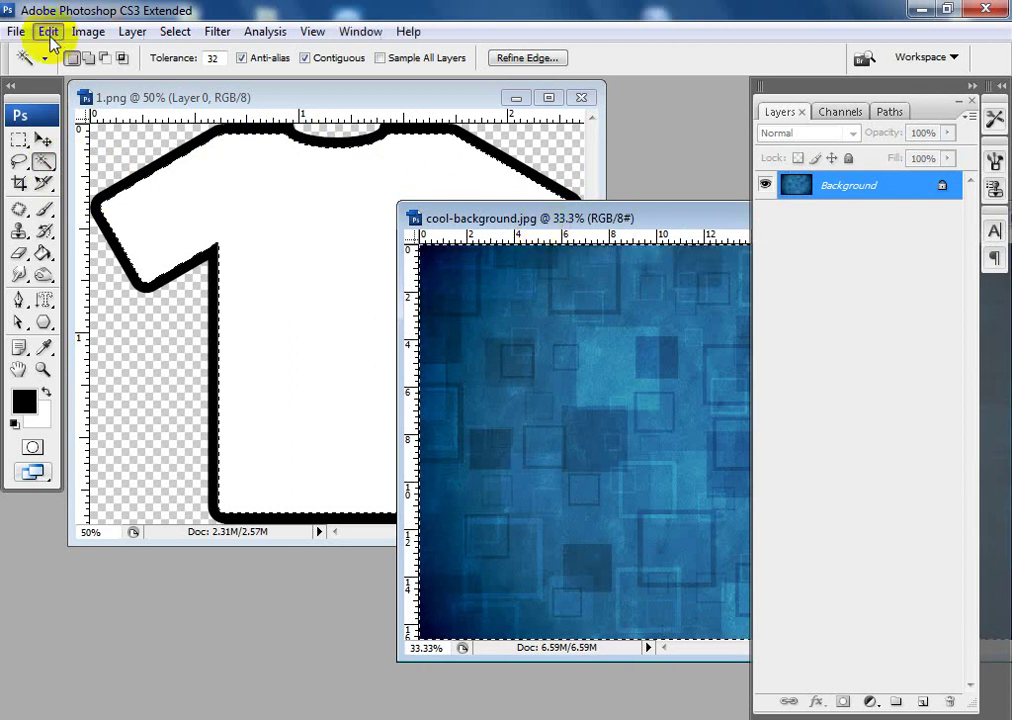
click(80, 165)
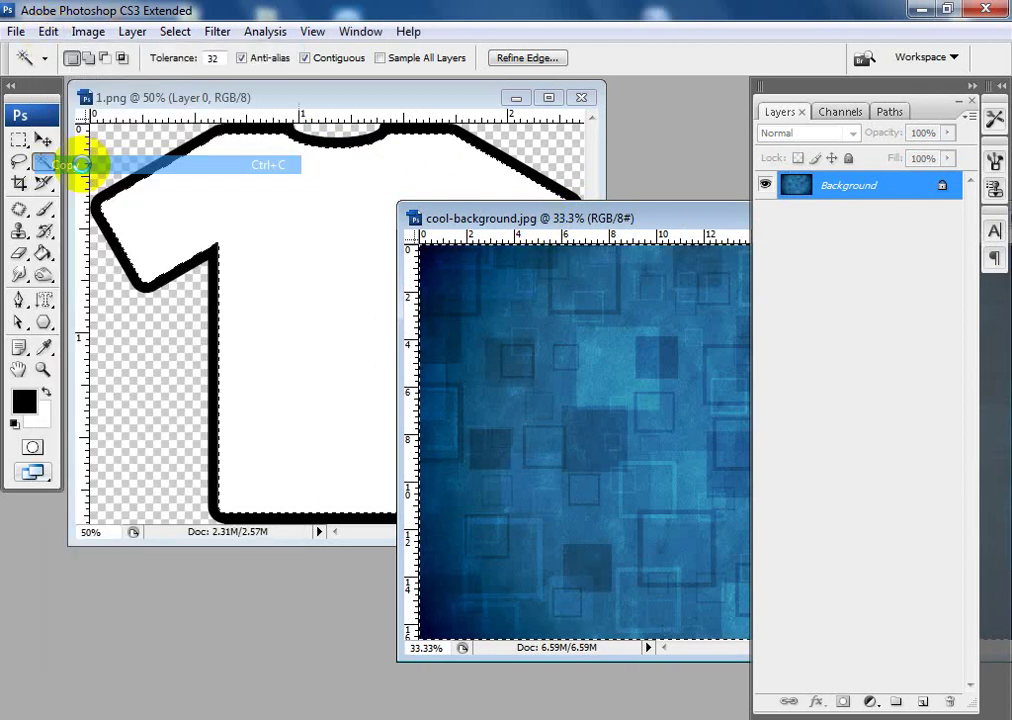
Close the cool-background.jpg document.
click(591, 218)
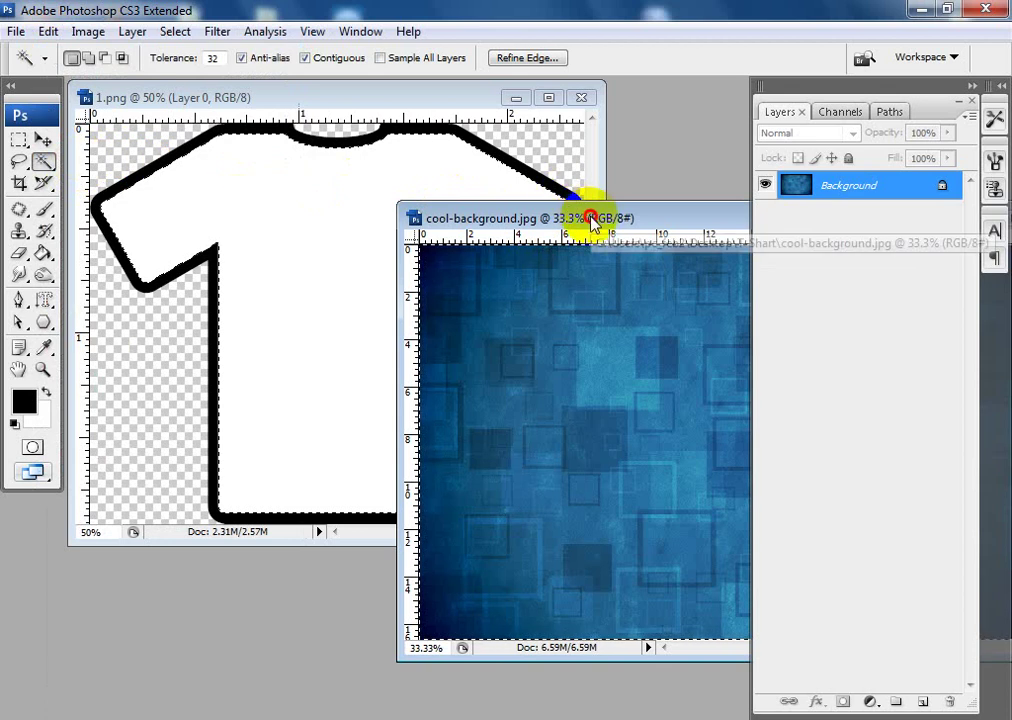
drag(591, 218, 232, 130)
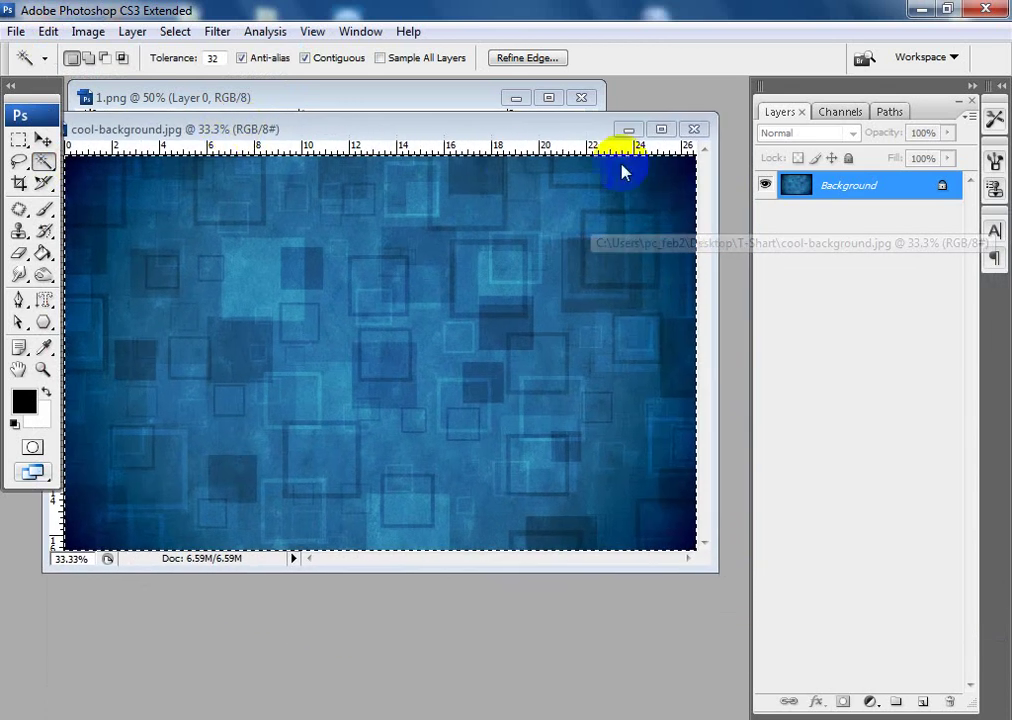
click(693, 131)
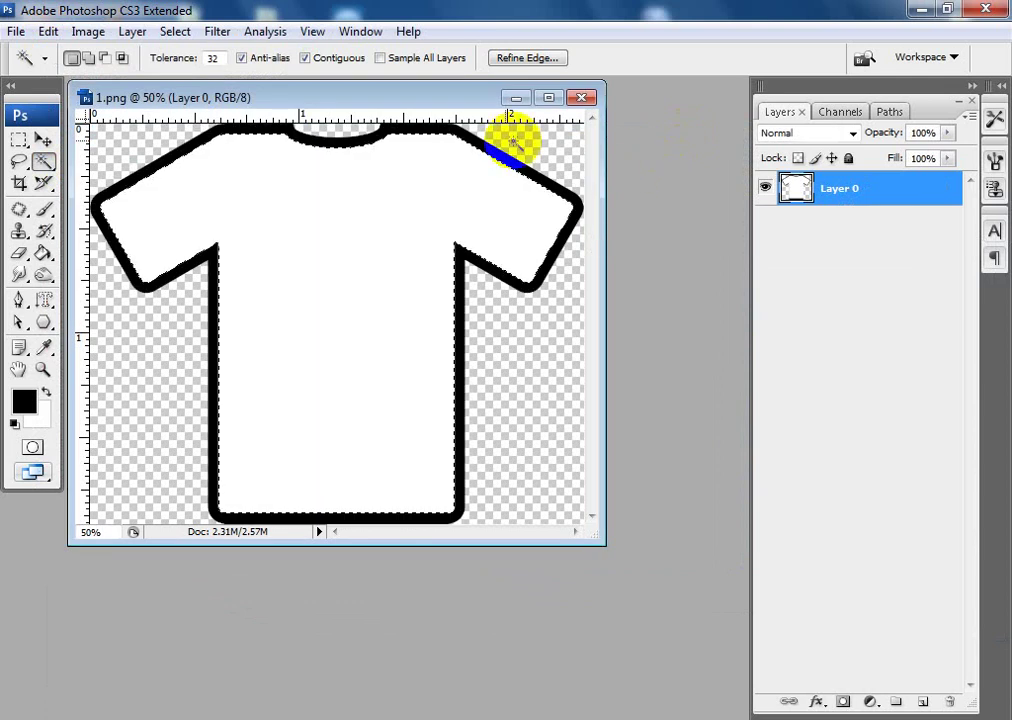
Paste the copied blue square texture into the T-shirt selection via Edit > Paste Into.
drag(368, 98, 395, 105)
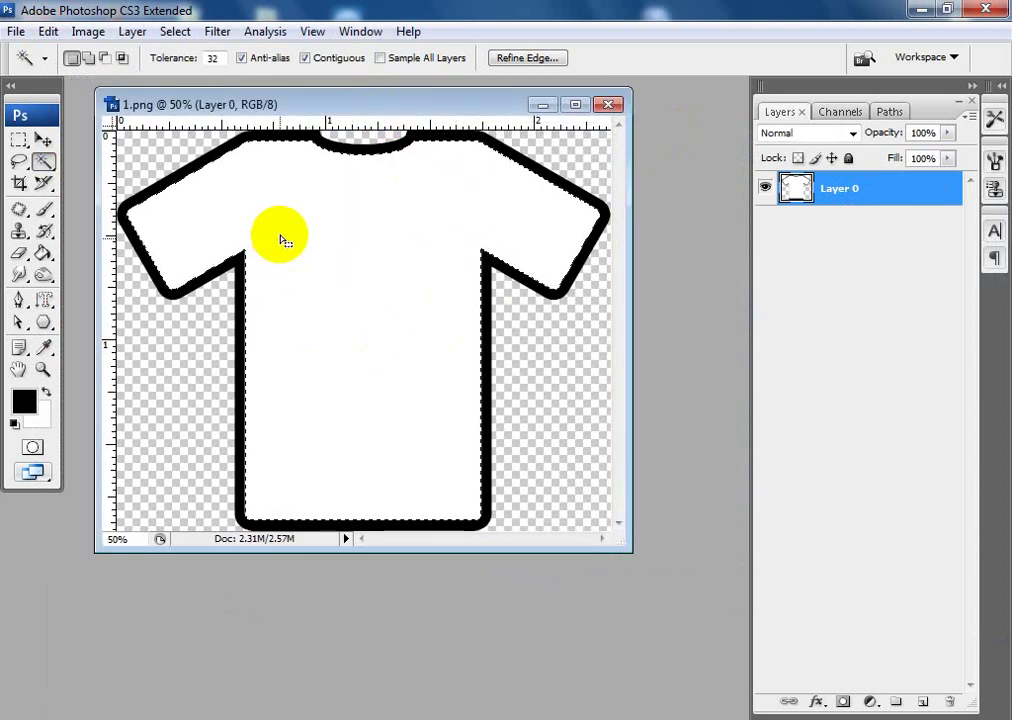
click(47, 32)
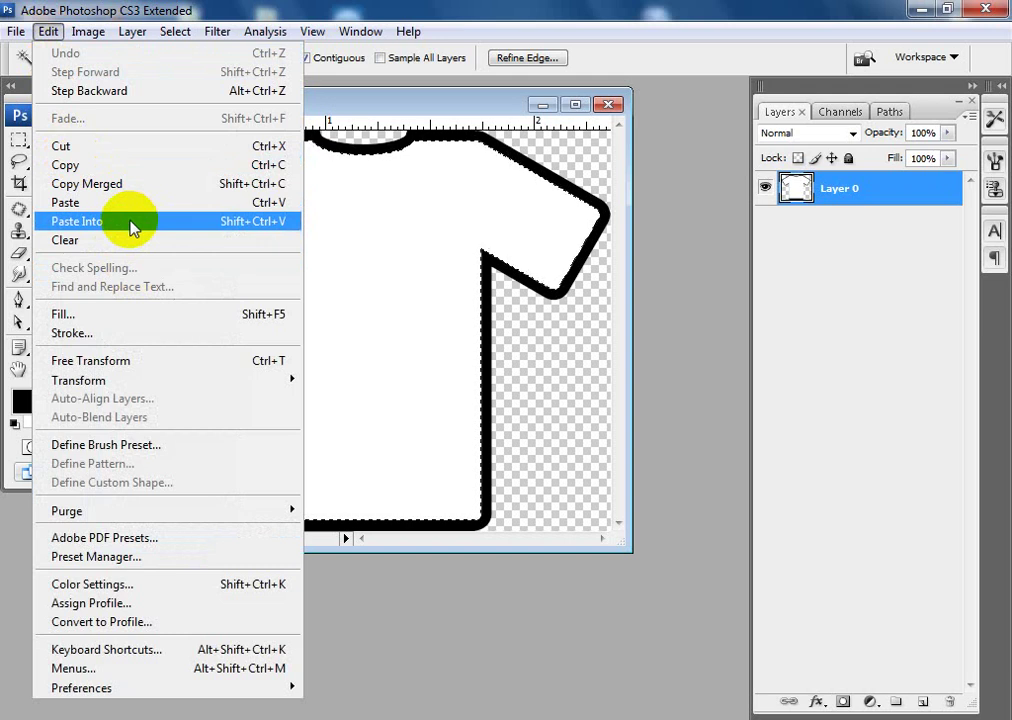
click(132, 226)
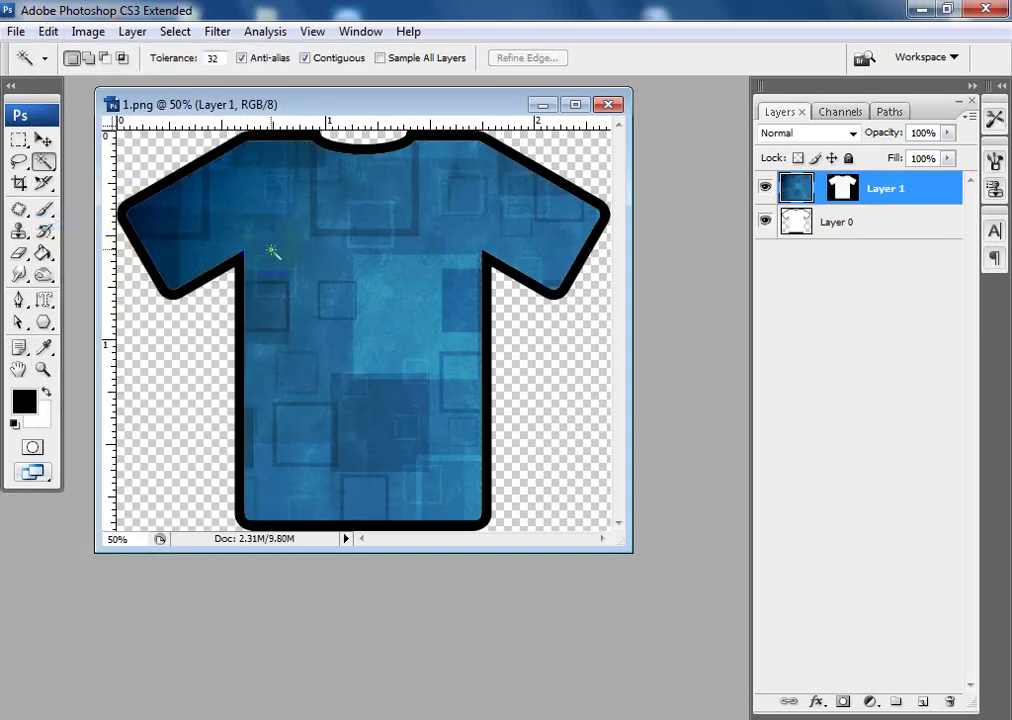
scroll(450, 205, down, 1)
scroll(395, 245, down, 1)
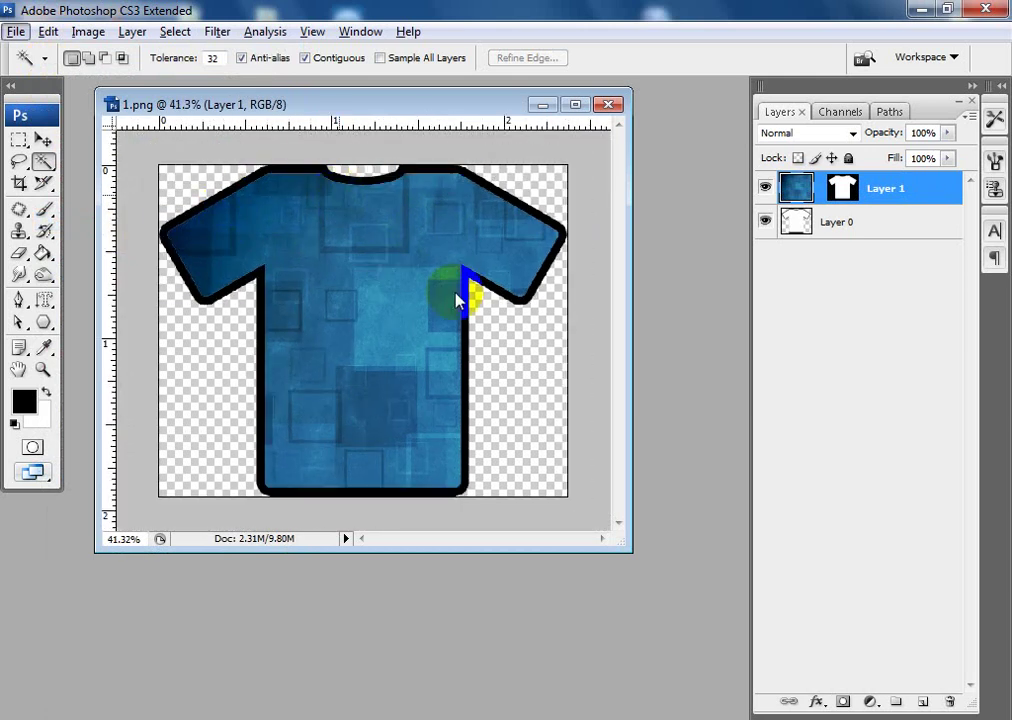
Delete Layer 0, the black outline layer, and maximize the document window.
mouse_move(212, 268)
mouse_down()
mouse_move(237, 300)
mouse_move(413, 185)
mouse_move(533, 229)
mouse_move(576, 224)
mouse_up()
mouse_move(340, 196)
mouse_down()
mouse_move(436, 176)
mouse_move(542, 181)
mouse_move(565, 244)
mouse_move(548, 278)
mouse_move(463, 275)
mouse_move(463, 452)
mouse_move(422, 507)
mouse_up()
mouse_move(266, 497)
mouse_down()
mouse_move(264, 373)
mouse_move(215, 285)
mouse_move(165, 240)
mouse_up()
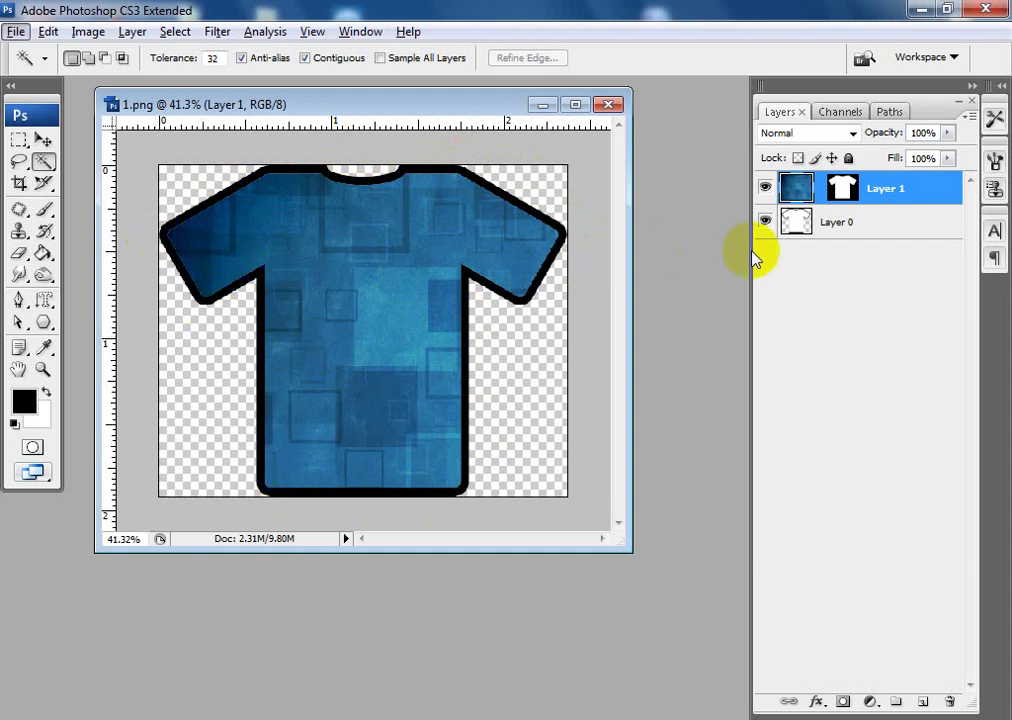
click(840, 222)
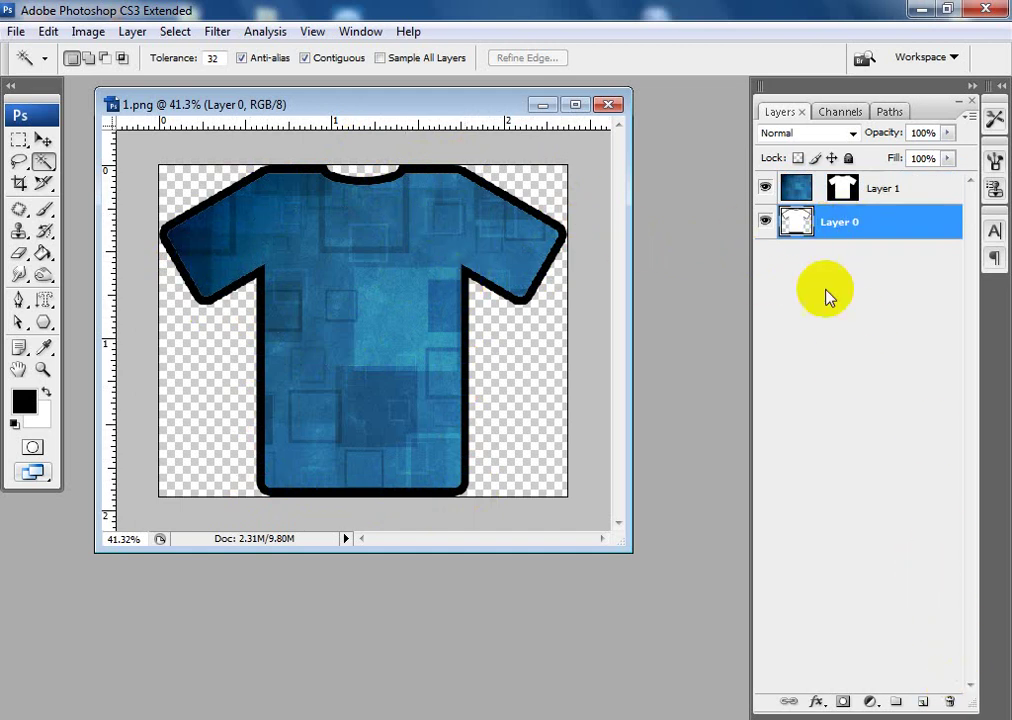
click(950, 703)
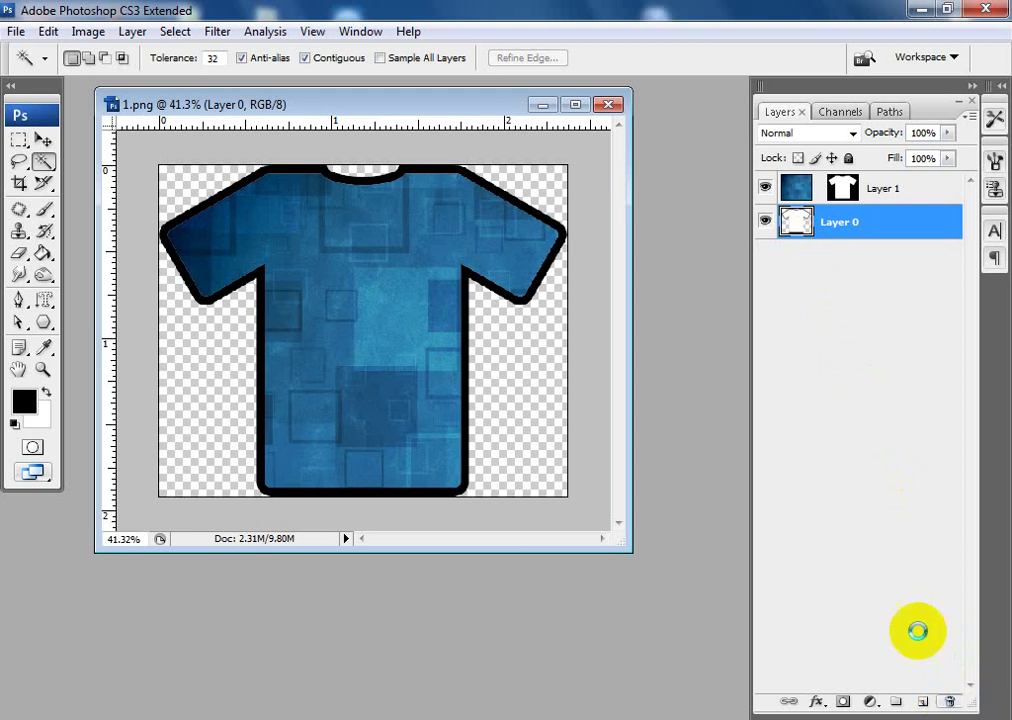
click(470, 285)
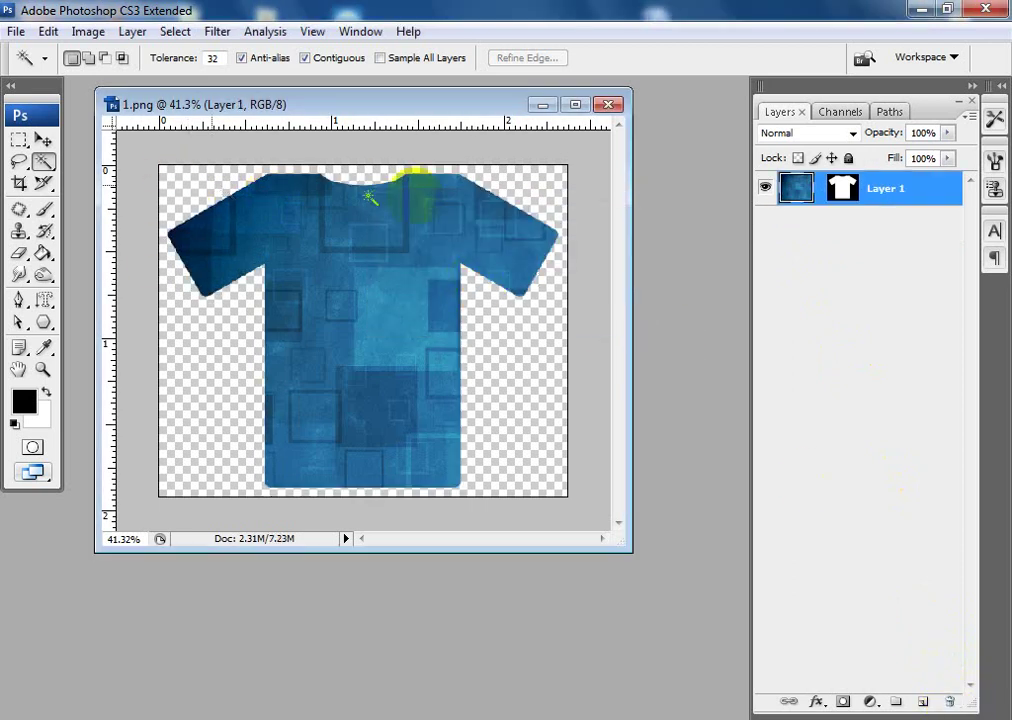
click(575, 106)
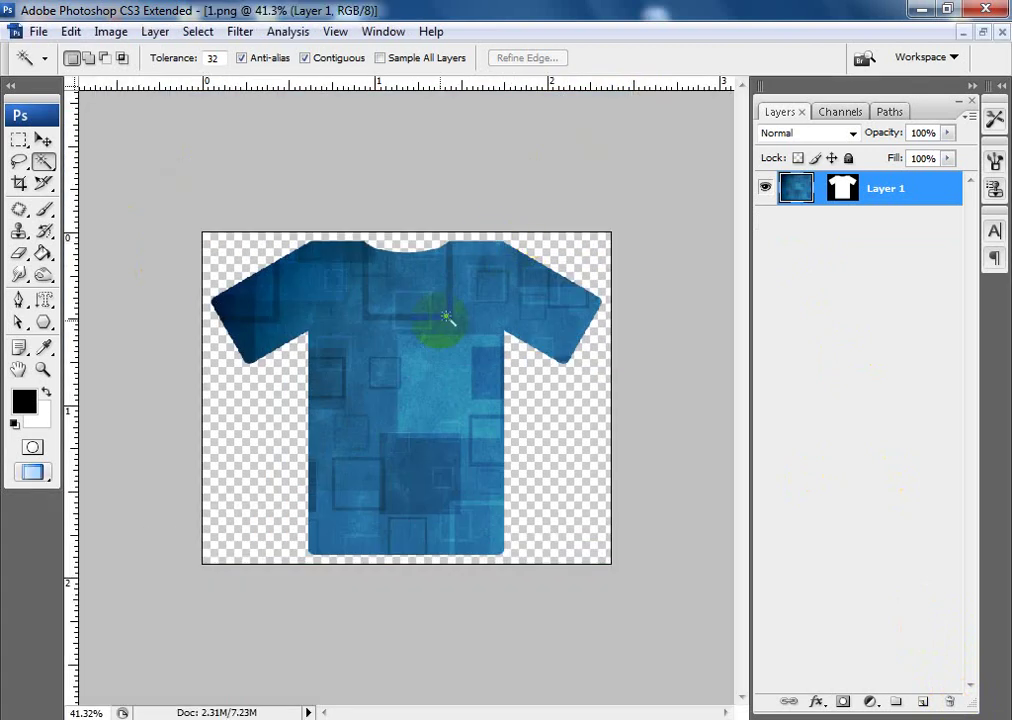